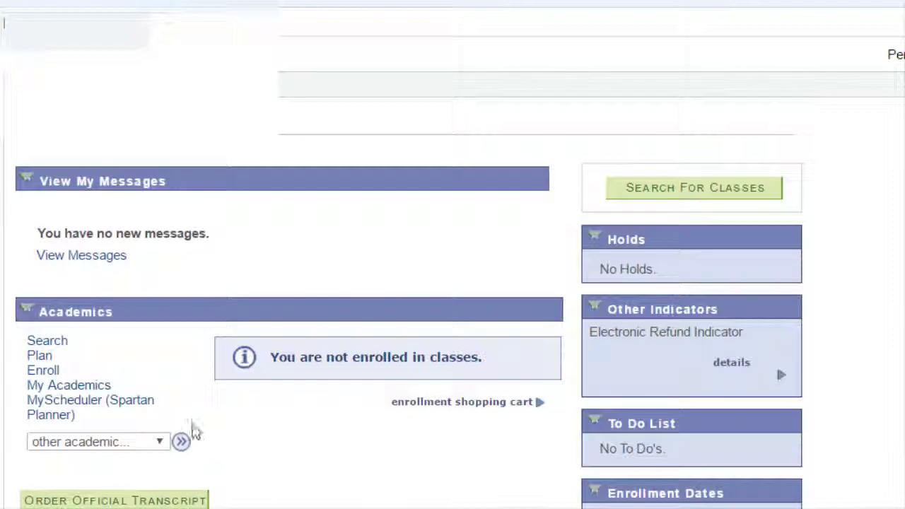
Step: Open the MyScheduler (Spartan Planner) page from Student Center's Academics section
click(155, 416)
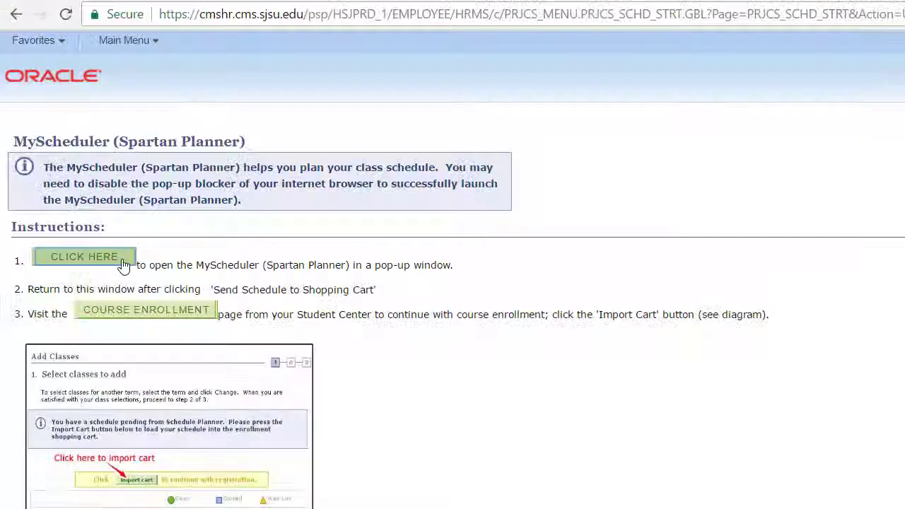
Step: Launch the MyScheduler planner for Spring 2017 in its pop-up window
click(124, 264)
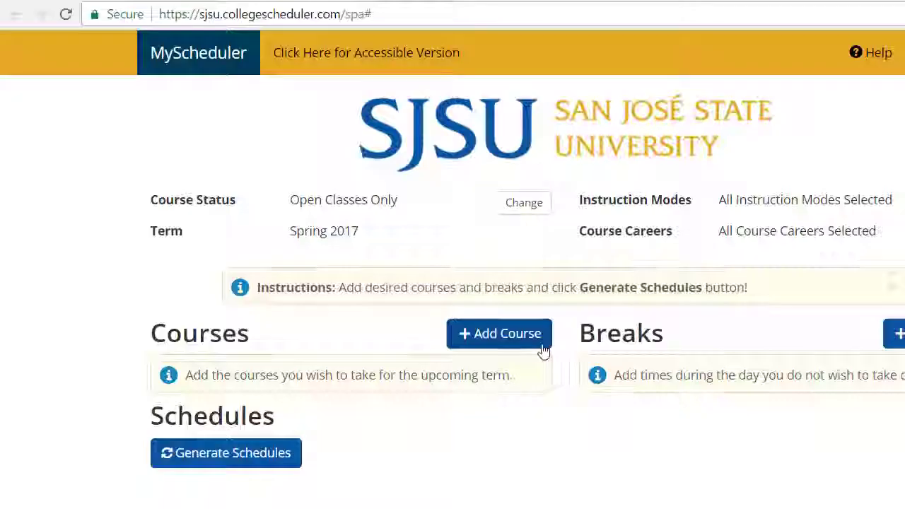
Step: Add Anthropology 12 – Intro to Human Evol to the course list
click(542, 344)
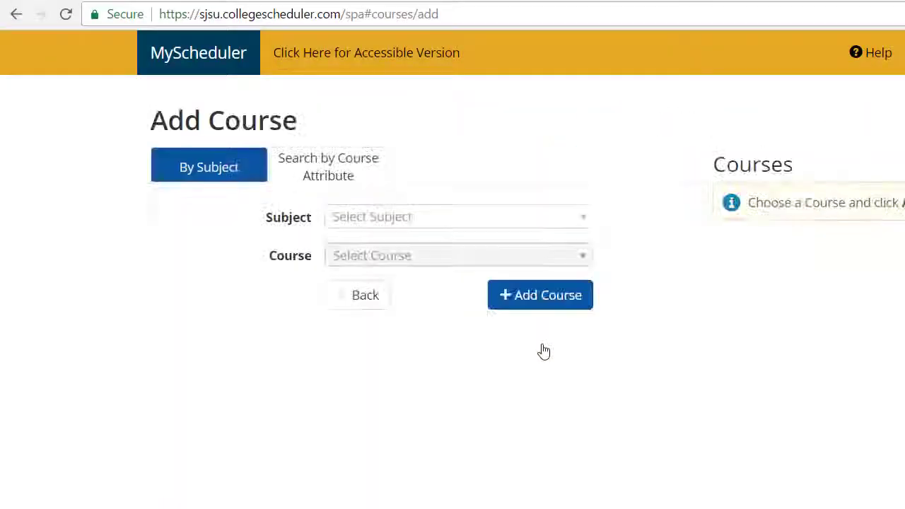
click(423, 223)
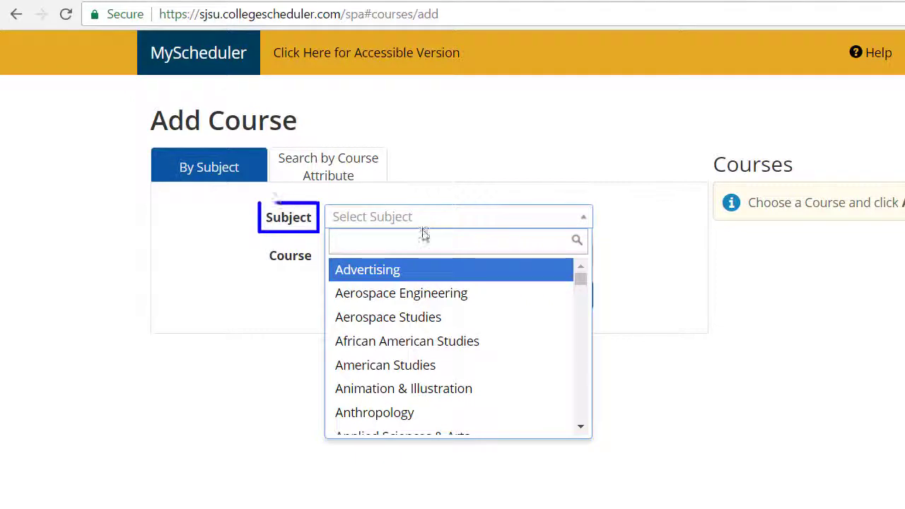
click(430, 415)
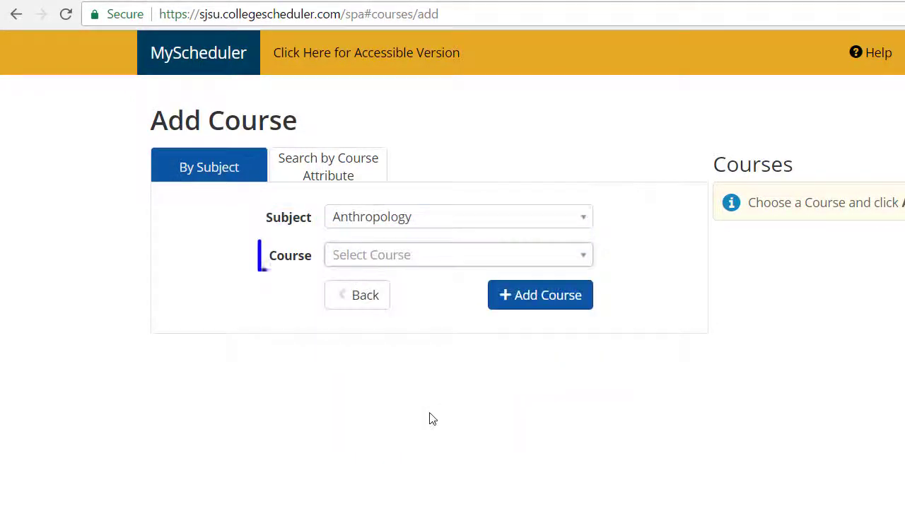
click(466, 266)
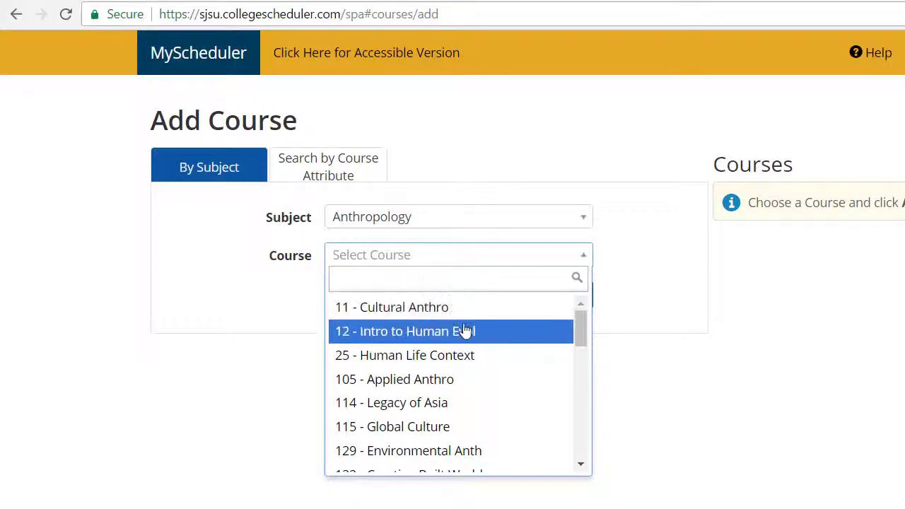
click(489, 346)
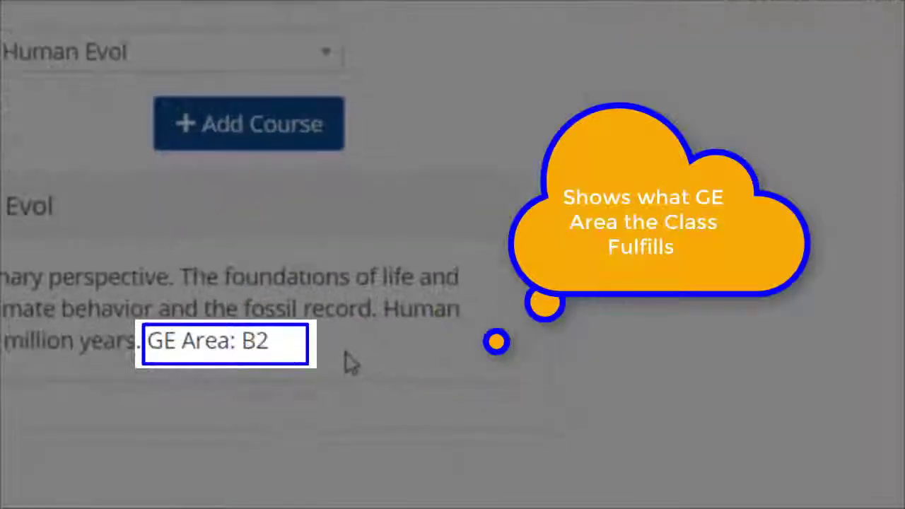
click(320, 146)
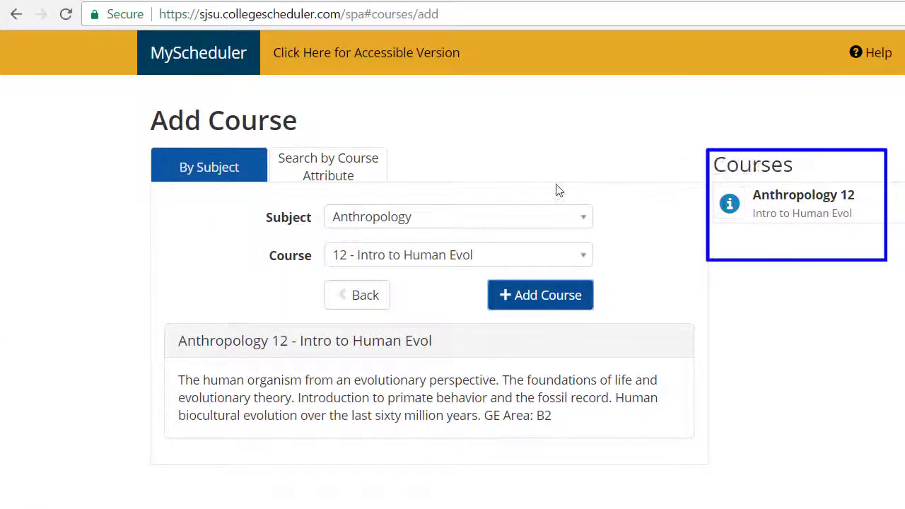
Step: Add the remaining courses through Statistics 95, then return to the courses and breaks overview
click(541, 218)
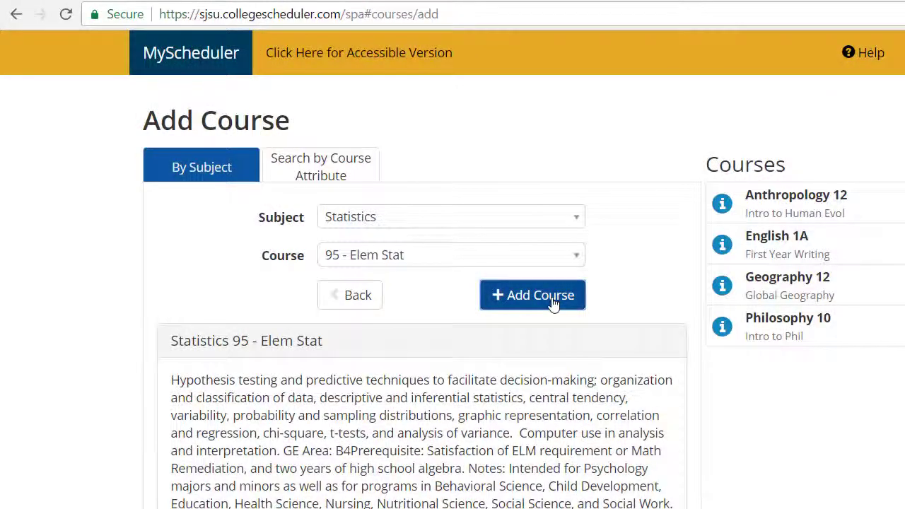
click(551, 301)
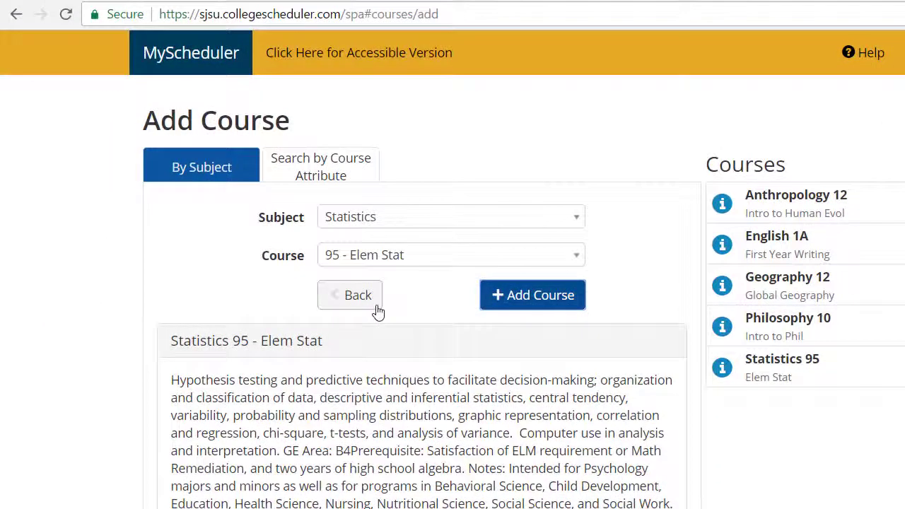
click(378, 311)
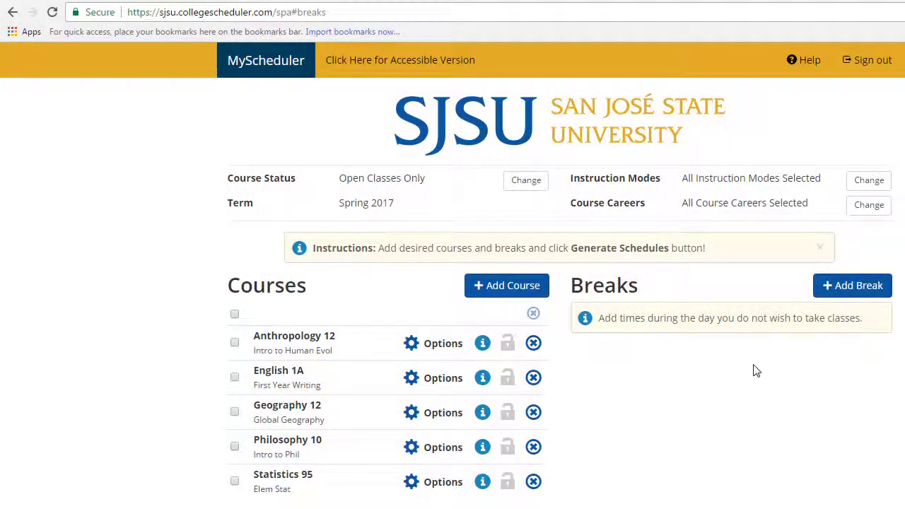
Step: Create and save a 'Work' break on Tuesday and Thursday, 8:15am to 11:30am
click(854, 286)
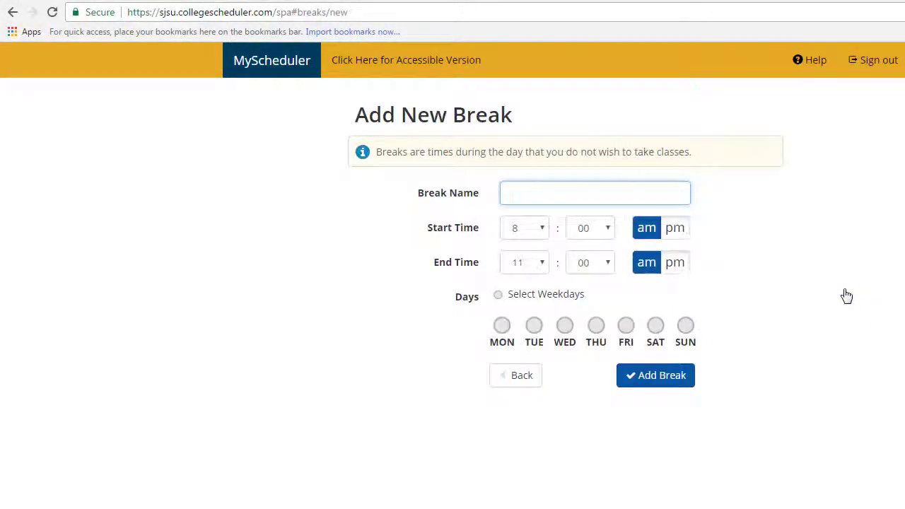
text(Work)
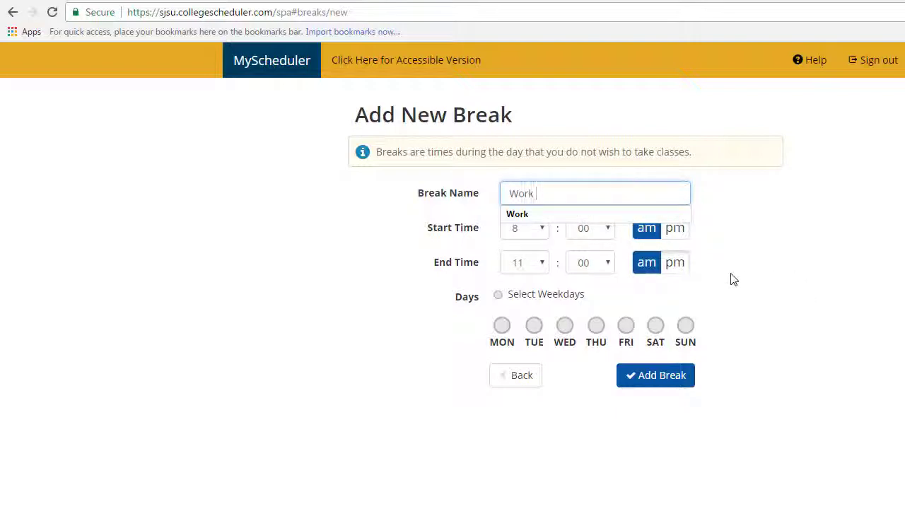
click(603, 231)
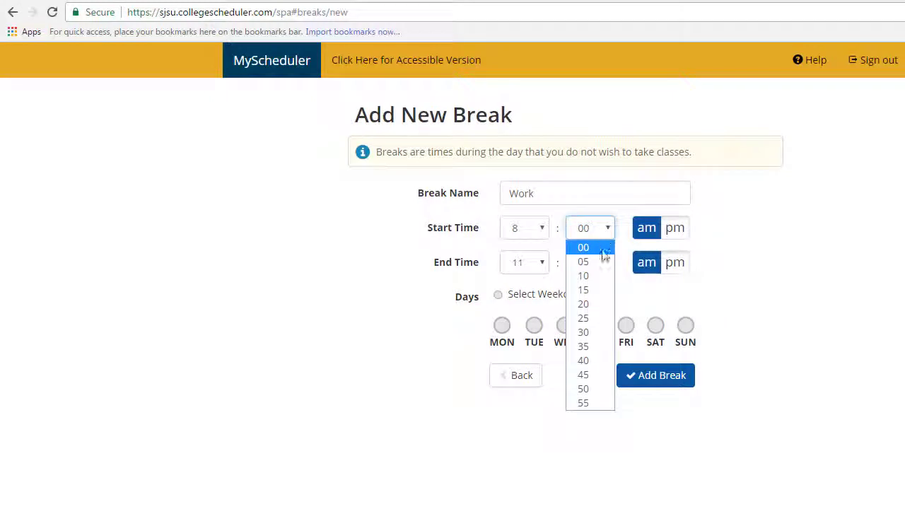
click(603, 291)
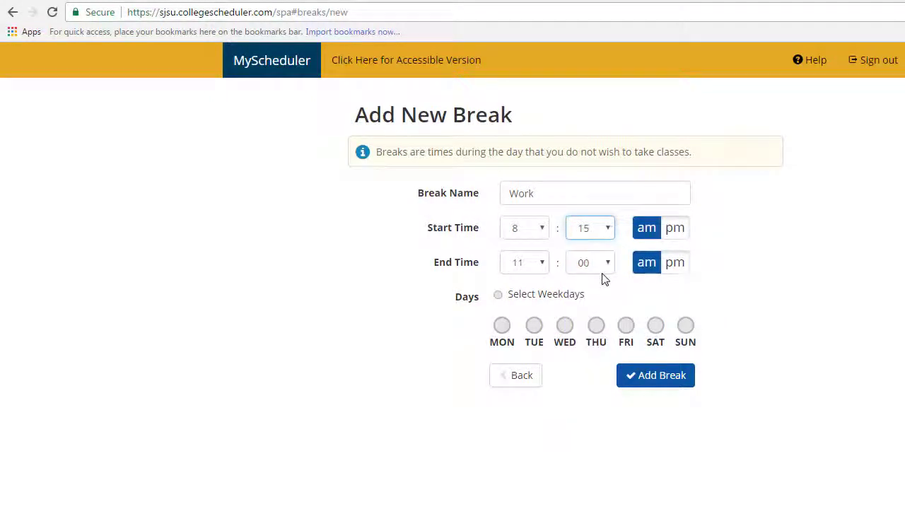
click(598, 264)
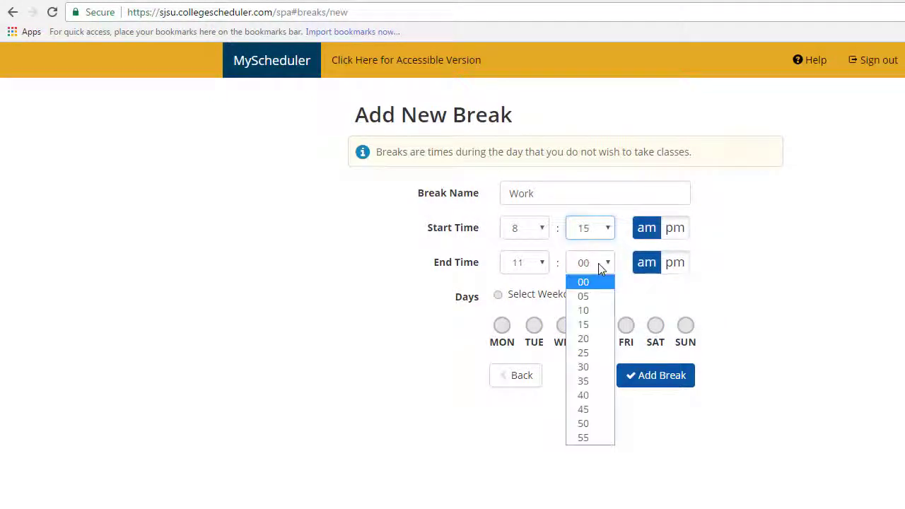
click(585, 368)
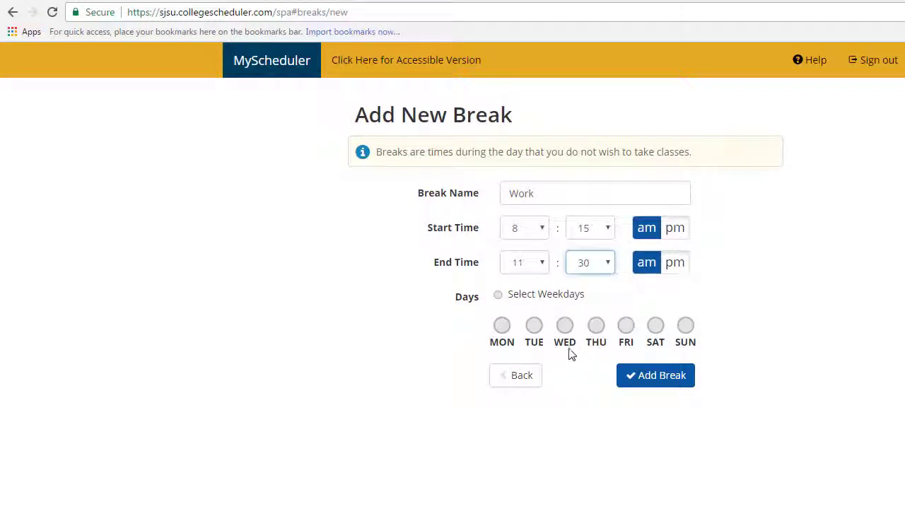
click(535, 329)
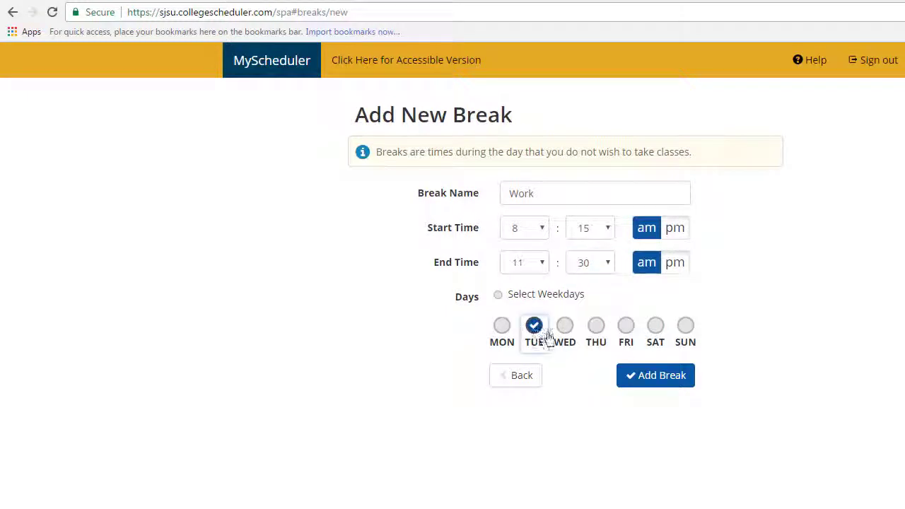
click(600, 329)
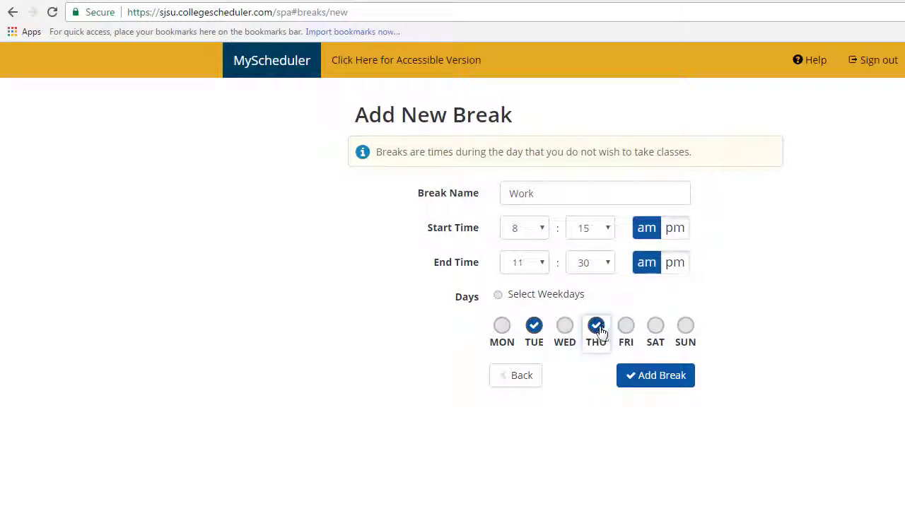
click(635, 379)
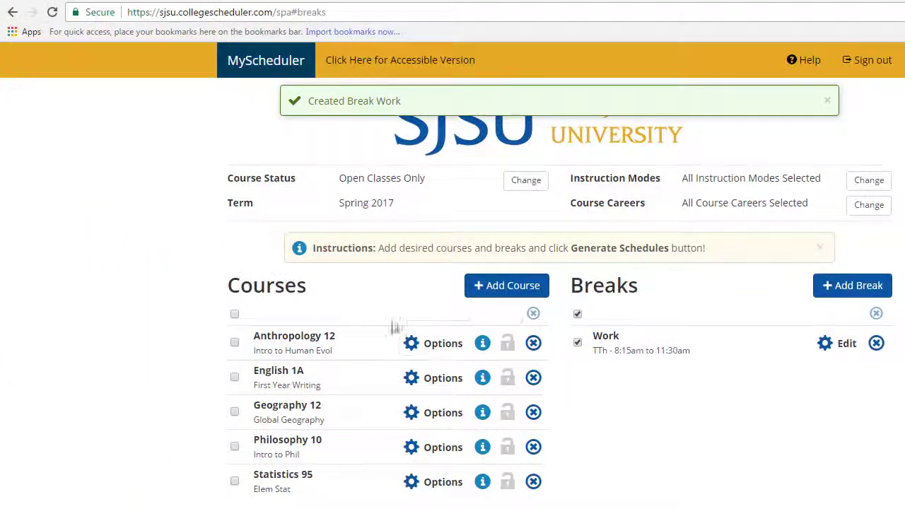
Step: Select all five courses and generate every possible schedule (12 results)
click(235, 314)
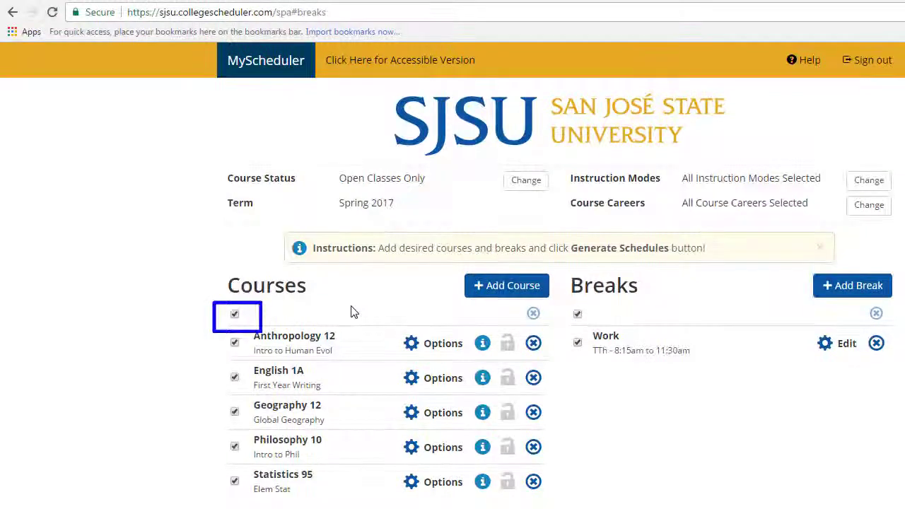
scroll(350, 312, down, 3)
scroll(348, 311, down, 3)
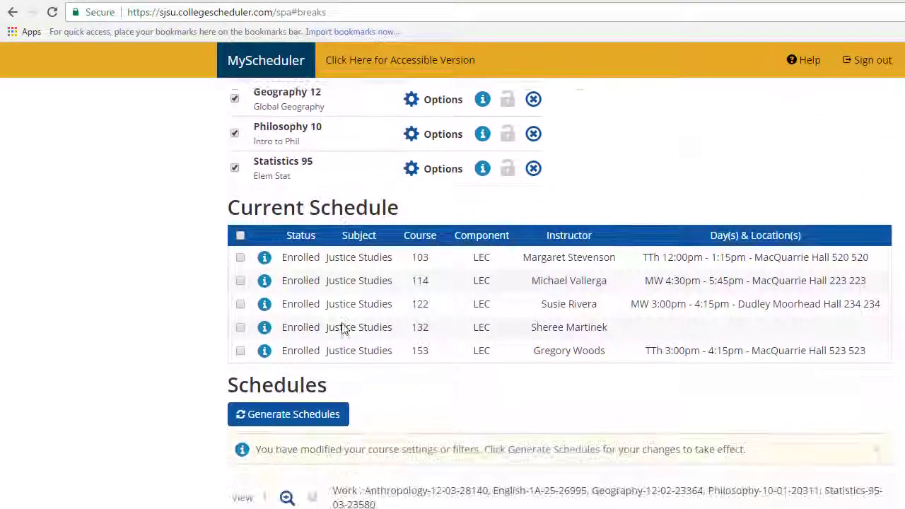
click(297, 310)
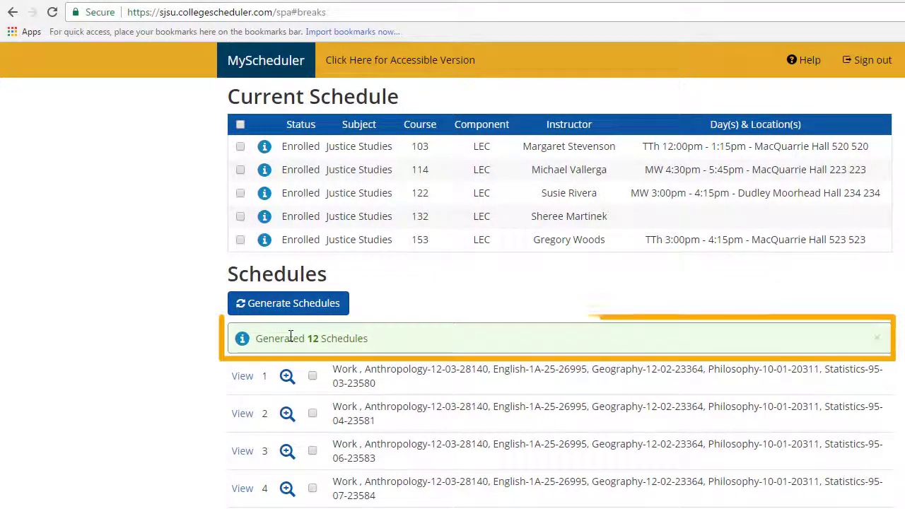
Step: Mark schedules 1, 2 and 3 for comparison and view schedule 1's details
scroll(292, 338, down, 1)
scroll(290, 338, down, 1)
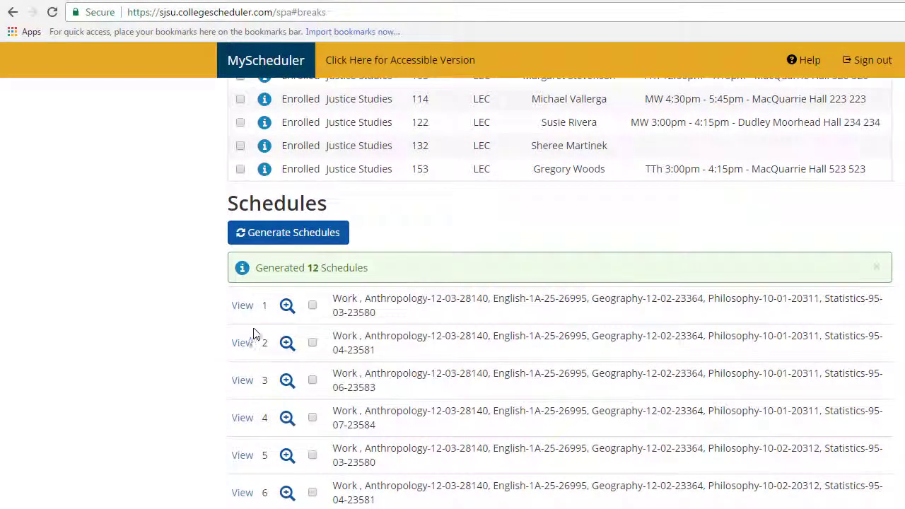
click(313, 305)
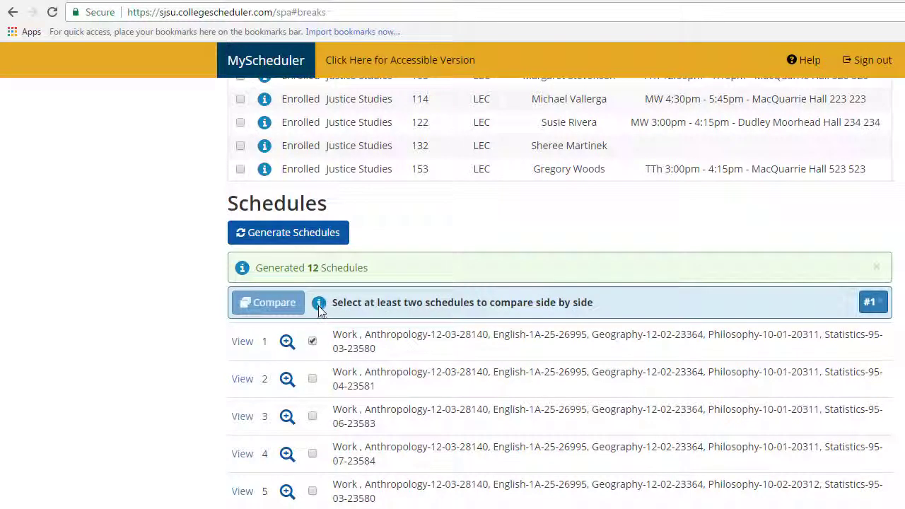
click(313, 379)
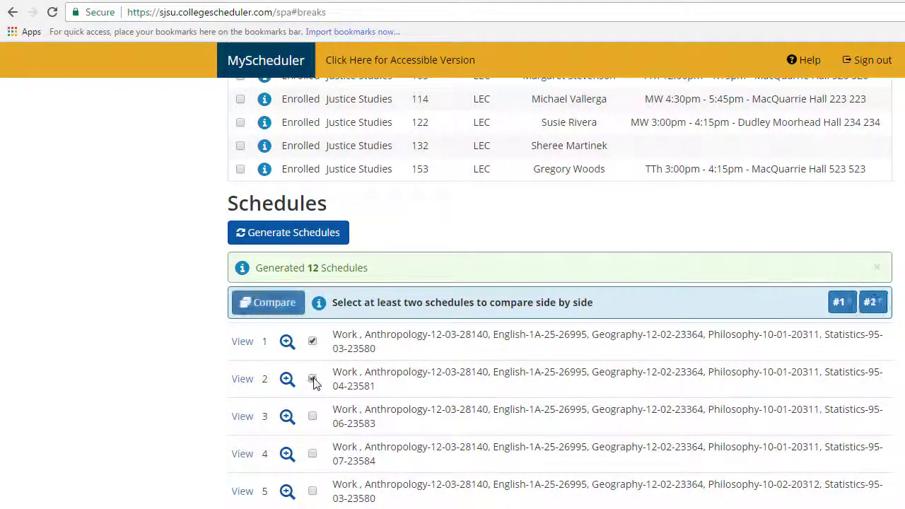
click(314, 417)
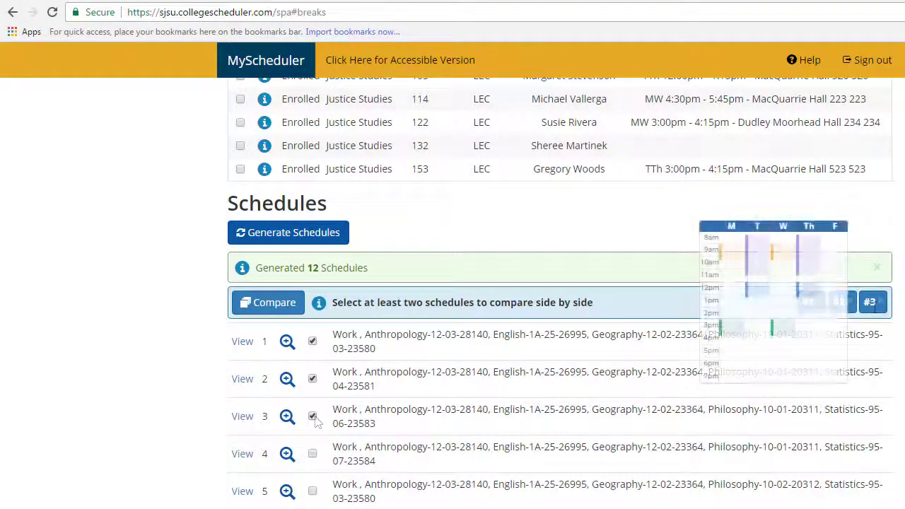
click(245, 342)
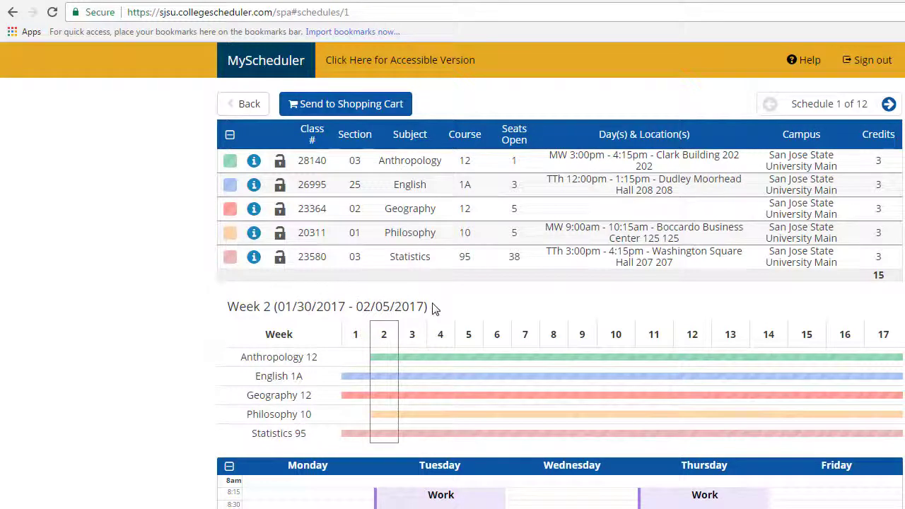
Step: Lock the English 1A and Statistics 95 sections in schedule 1's table
click(280, 185)
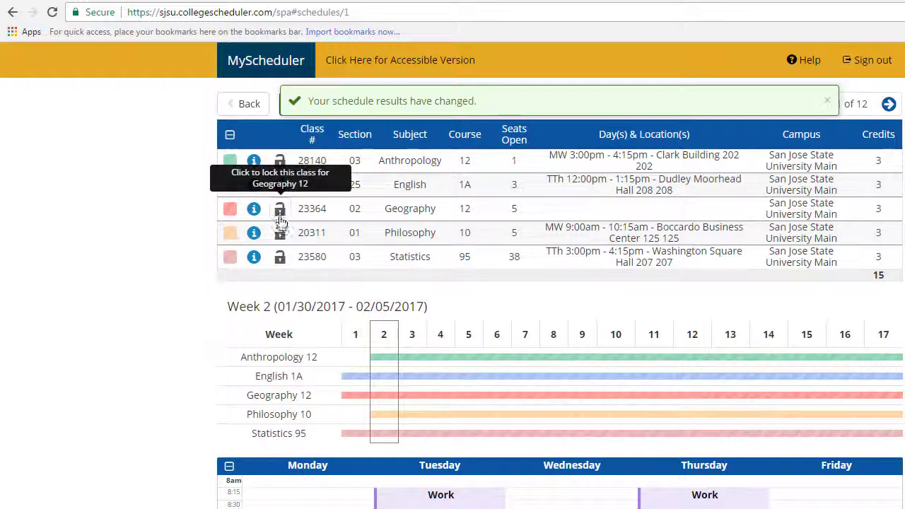
click(280, 210)
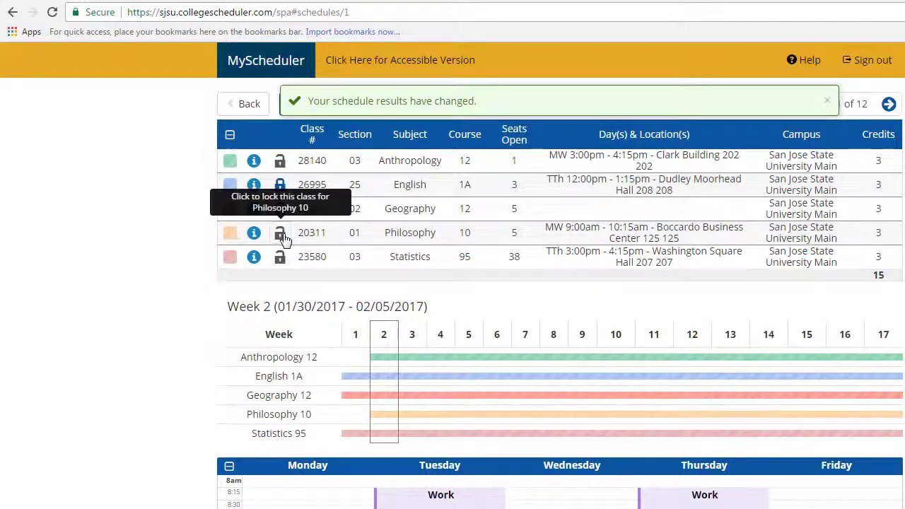
click(281, 258)
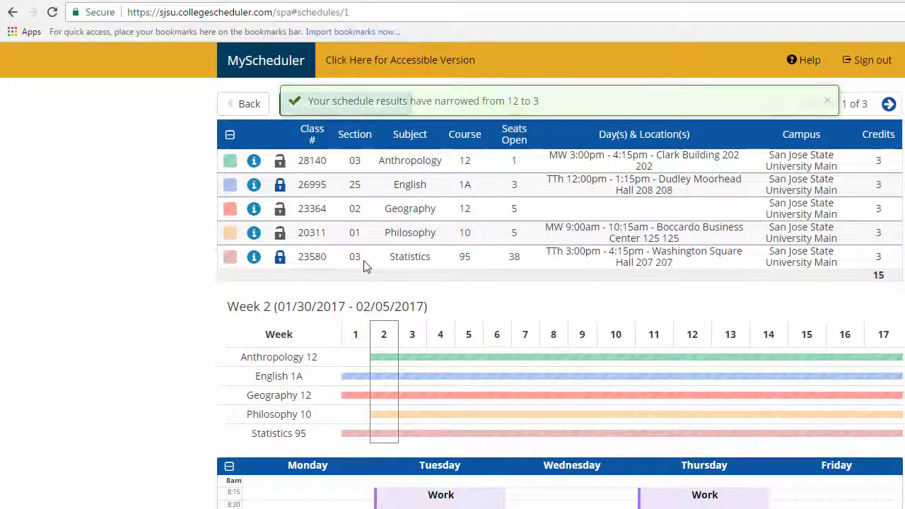
Step: Return to the generated schedules list and open a schedule's detailed weekly view
click(251, 104)
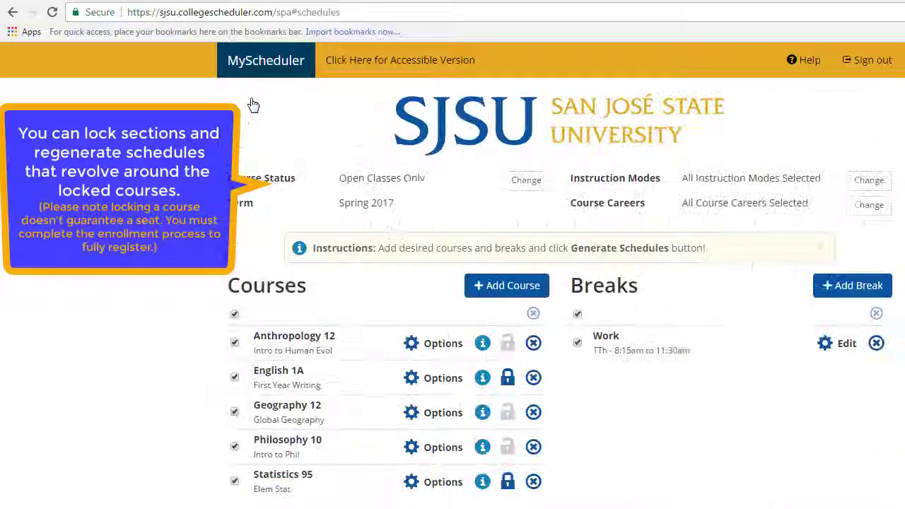
scroll(357, 348, down, 1)
scroll(357, 348, down, 4)
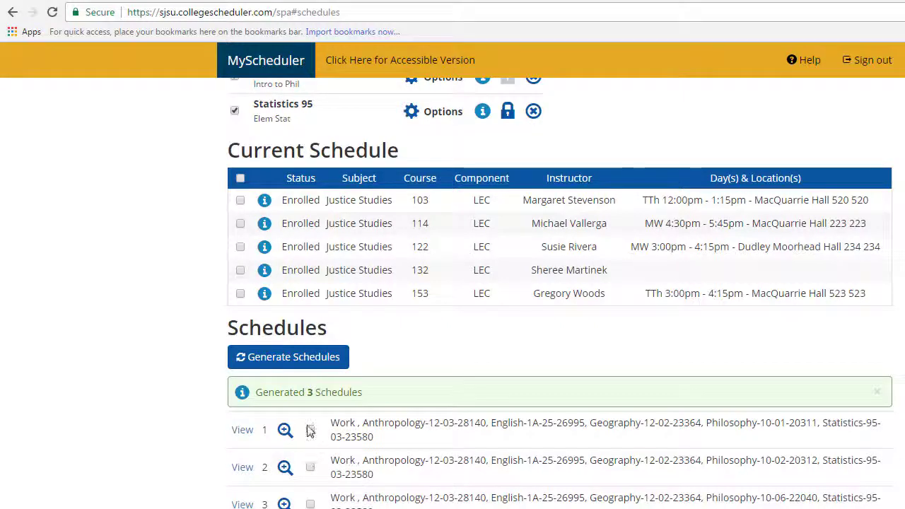
mouse_move(284, 469)
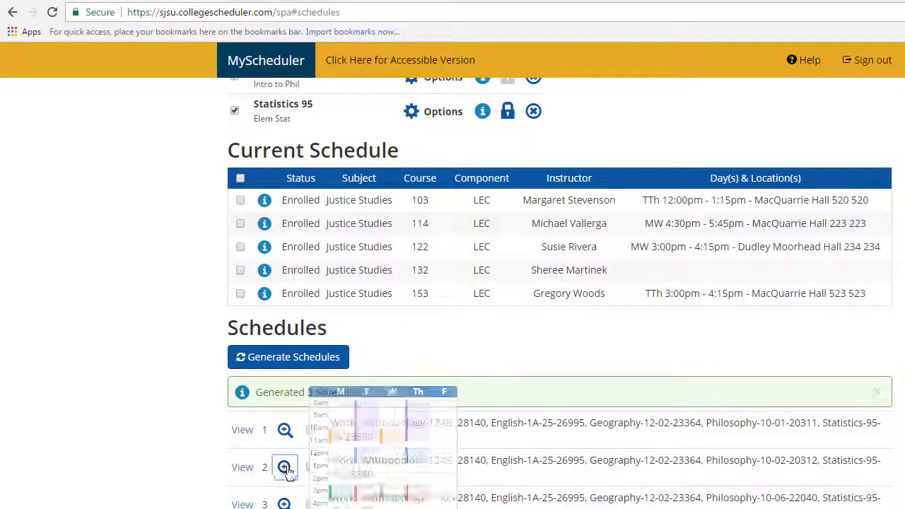
click(251, 473)
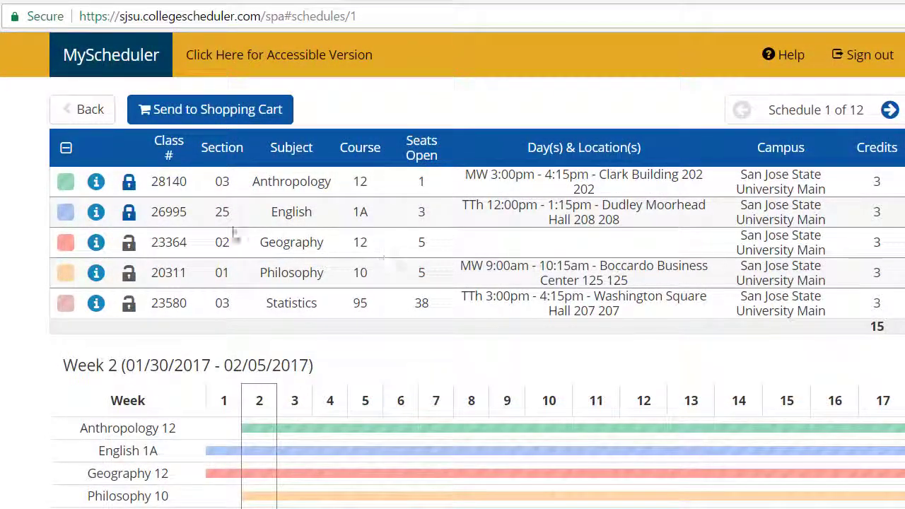
Step: Send this schedule to the enrollment Shopping Cart and confirm the transfer
click(195, 124)
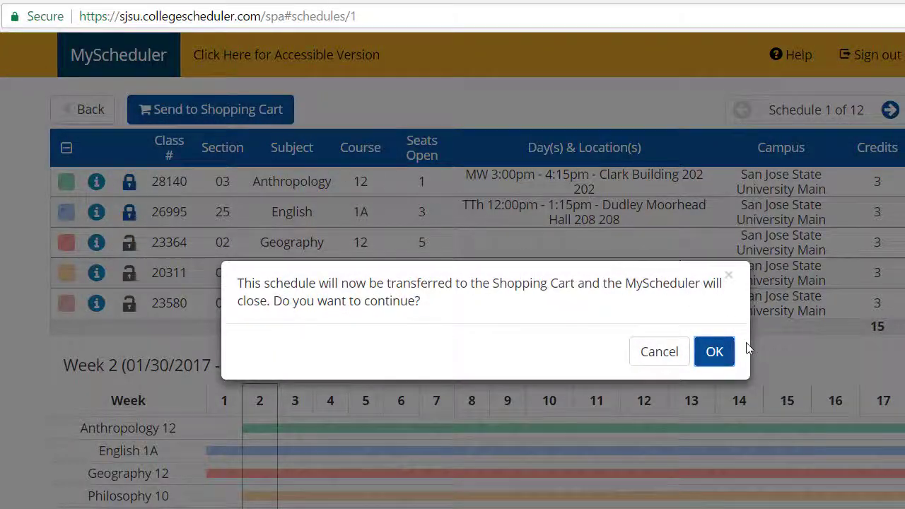
click(722, 368)
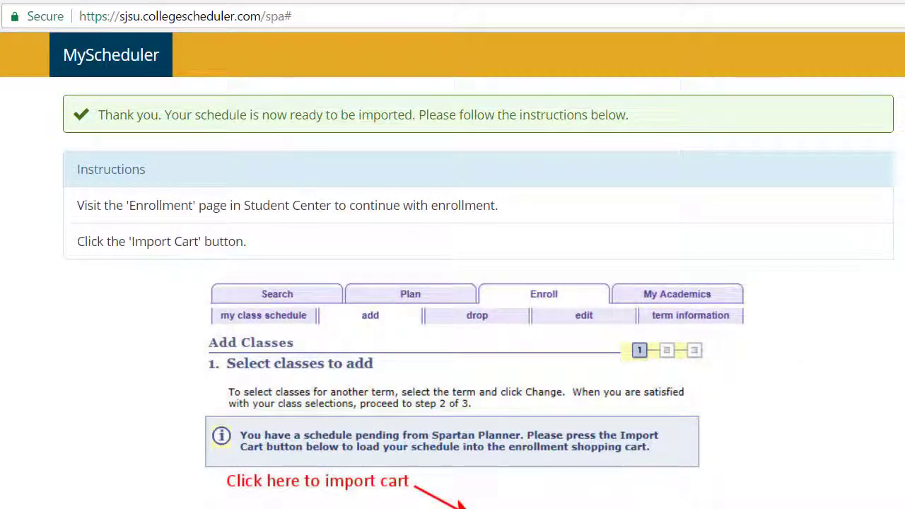
scroll(452, 283, down, 1)
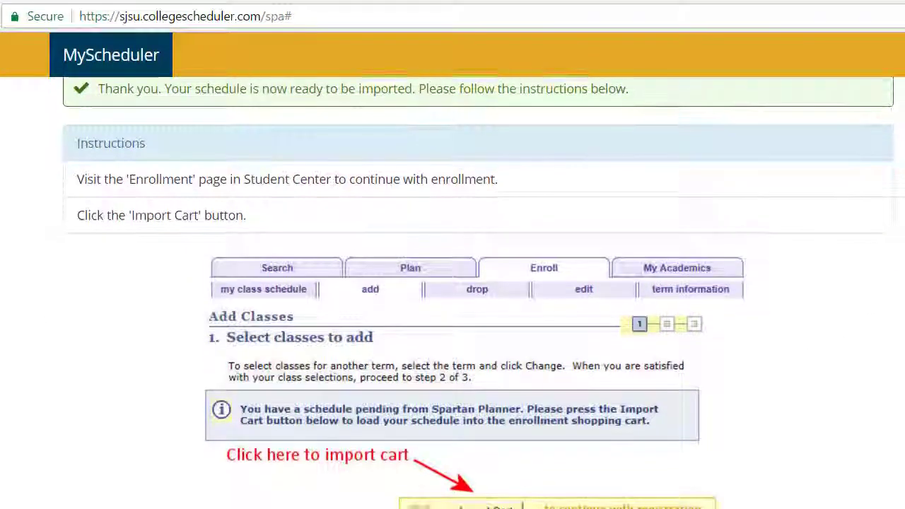
scroll(453, 282, down, 2)
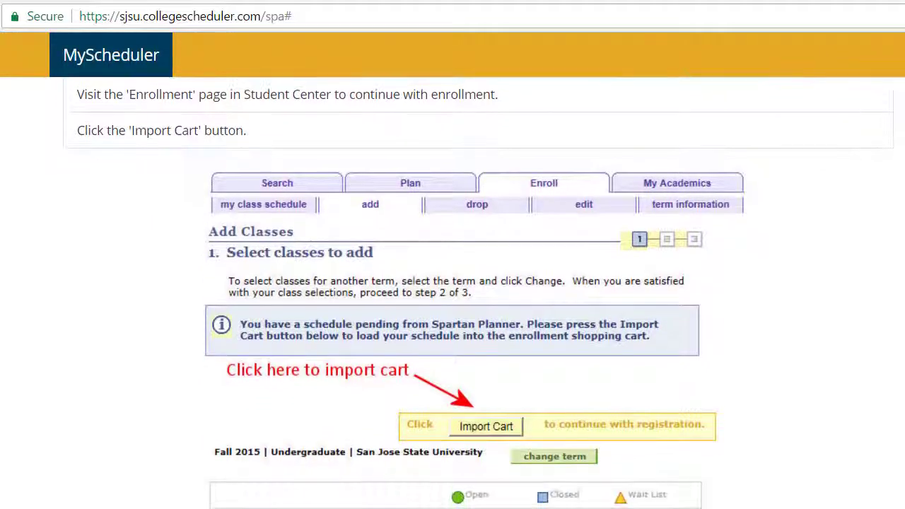